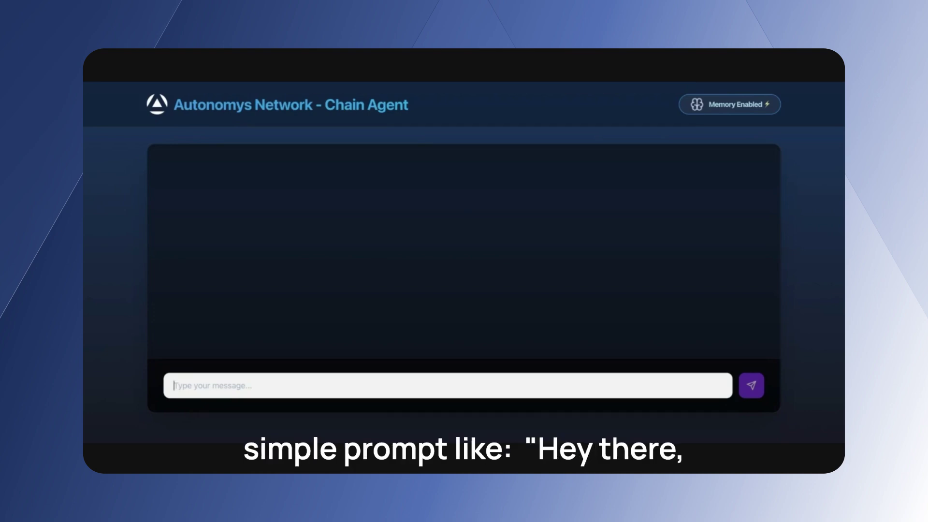
Send a two-line greeting, 'Hey there,' followed by your name.
text(Hey there,)
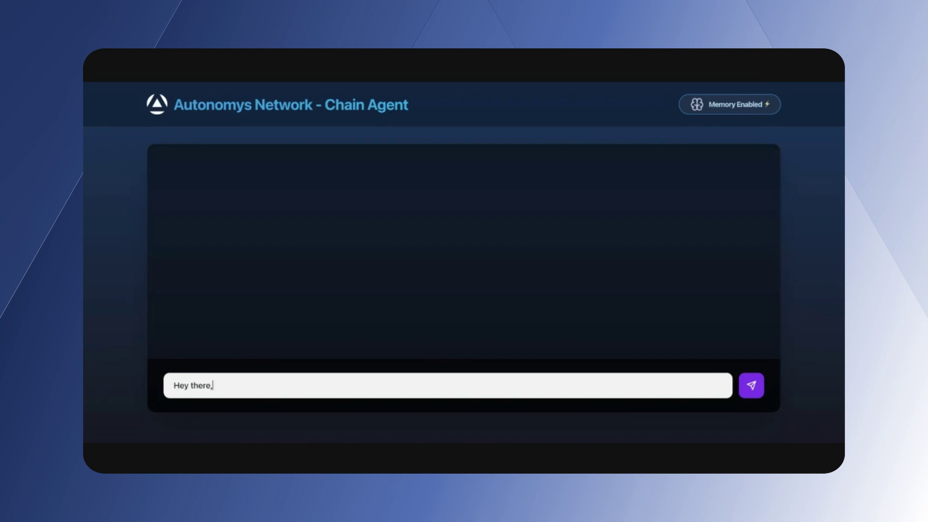
key(shift+Return)
text(My)
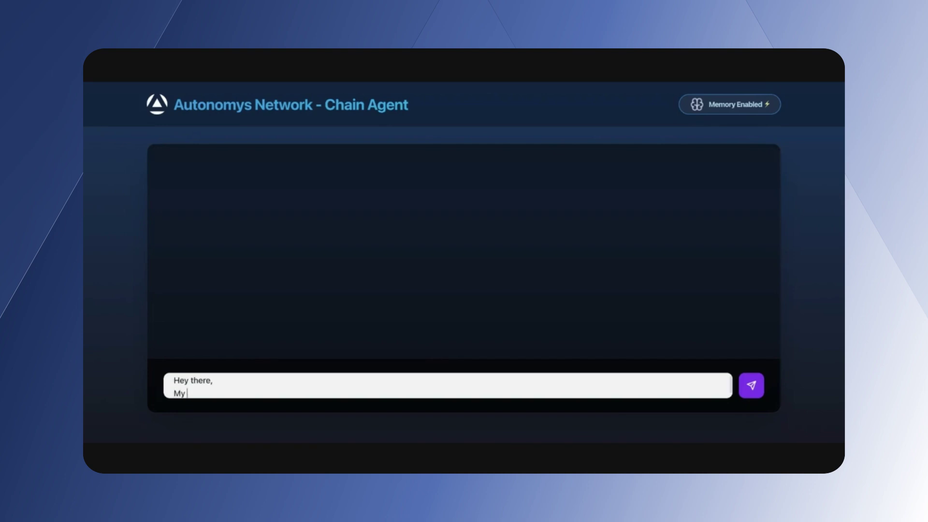
text( name is Saeid!)
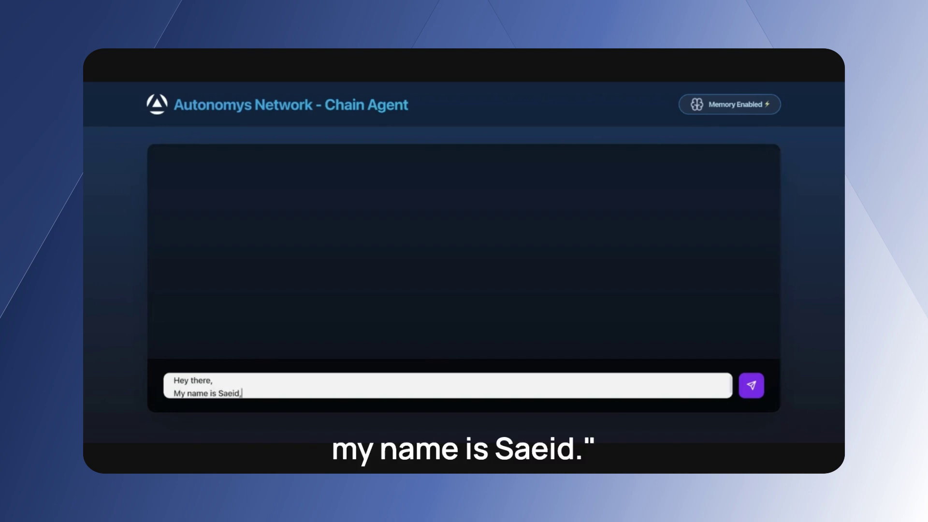
key(Return)
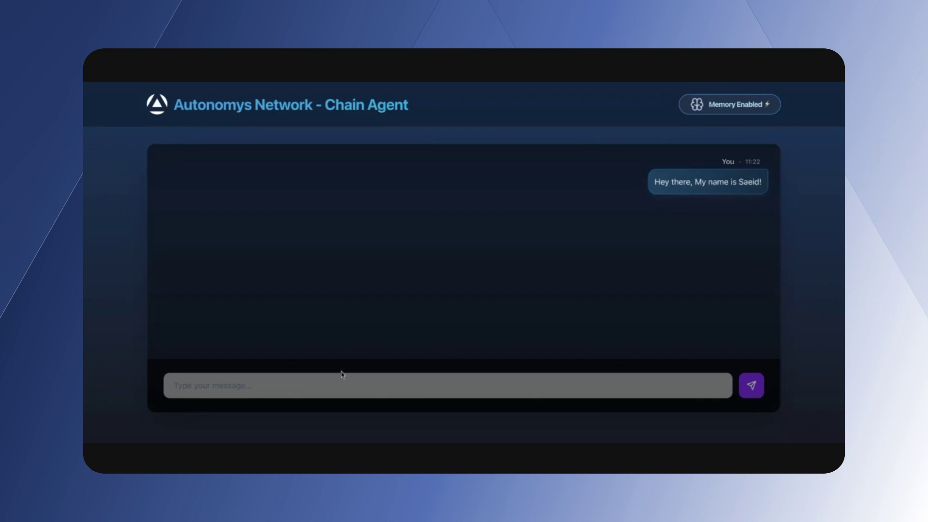
Share your wallet address and ask the agent for its balance.
click(413, 394)
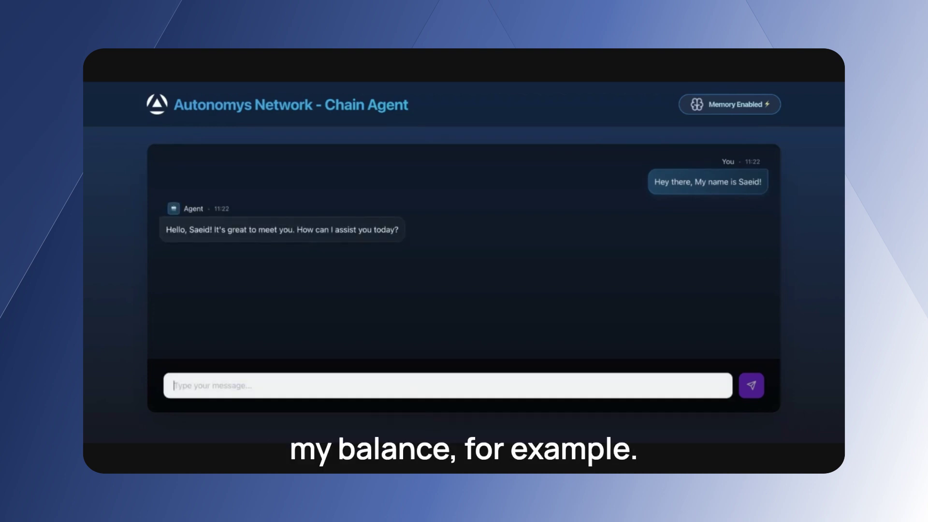
text(Here is my wallet add)
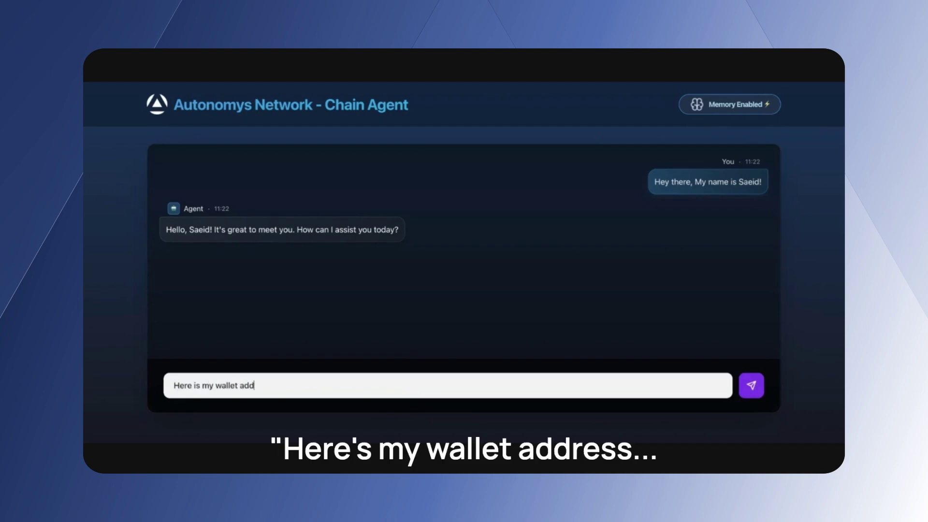
text(ress:)
text(5CSYvzhAUpbQ2f417ZhYDiEB3wcD6Hwm5g3fJbDUpopXBYap)
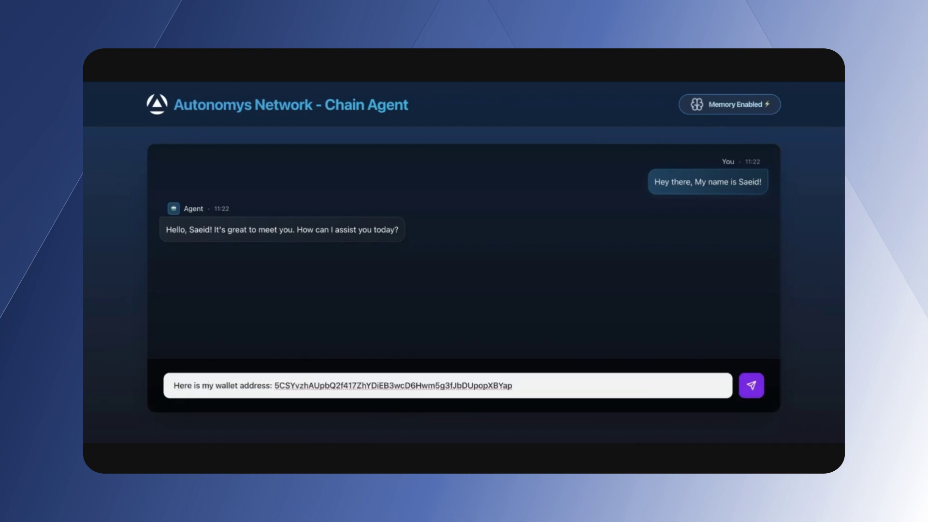
key(shift+Return)
text(Cou)
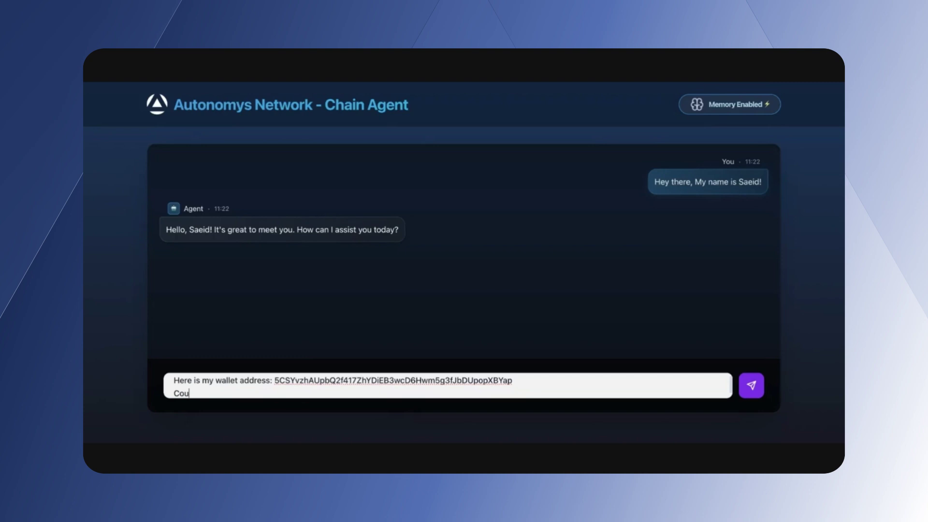
text(ld you tell me the)
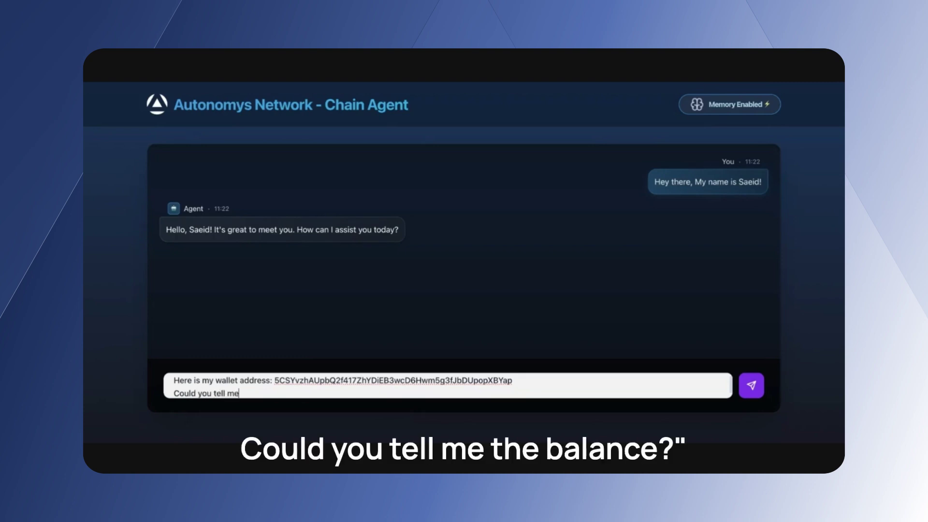
text( balance?)
key(Return)
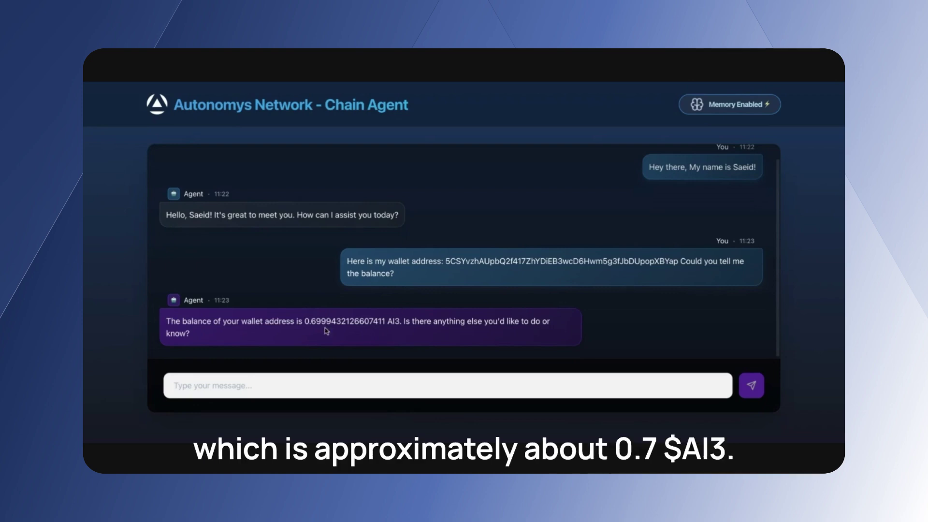
Ask the agent 'Can you give me a report of my previous transactions'.
click(337, 382)
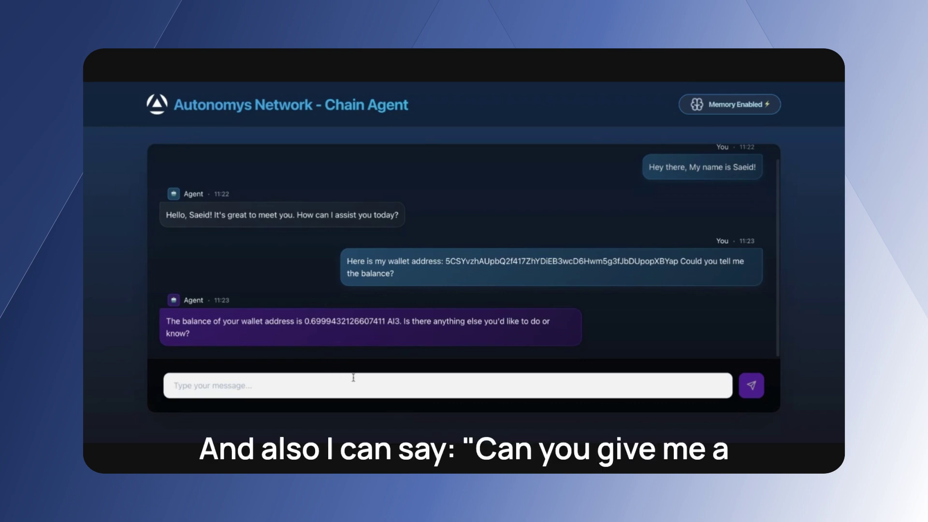
text(Can you give)
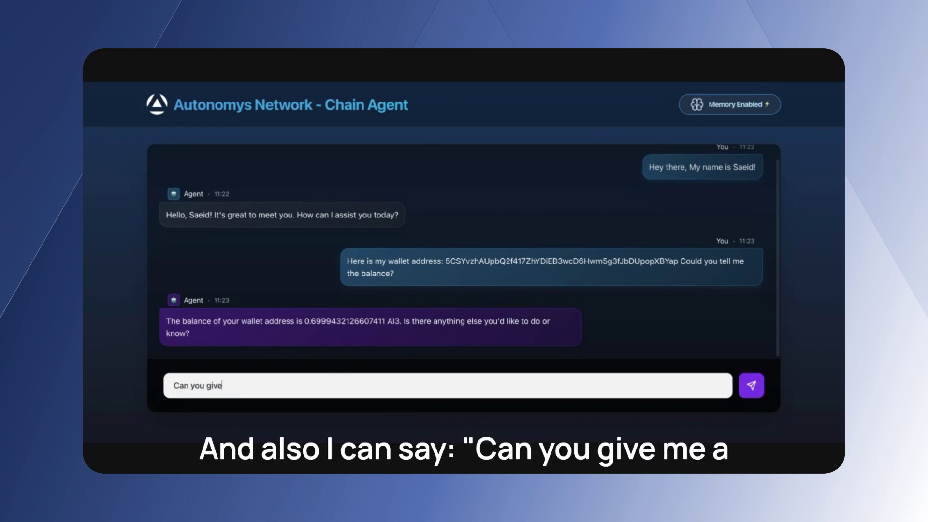
text( me a report)
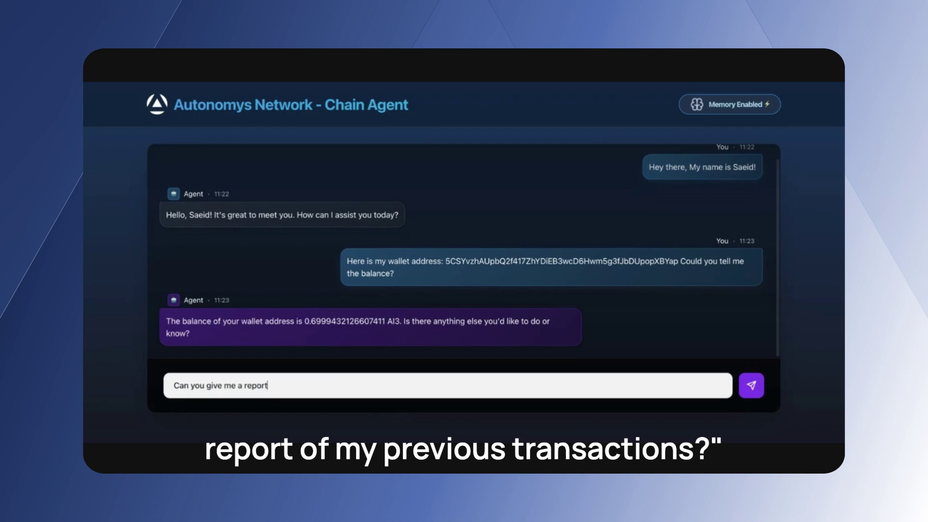
text( of my previous transactions)
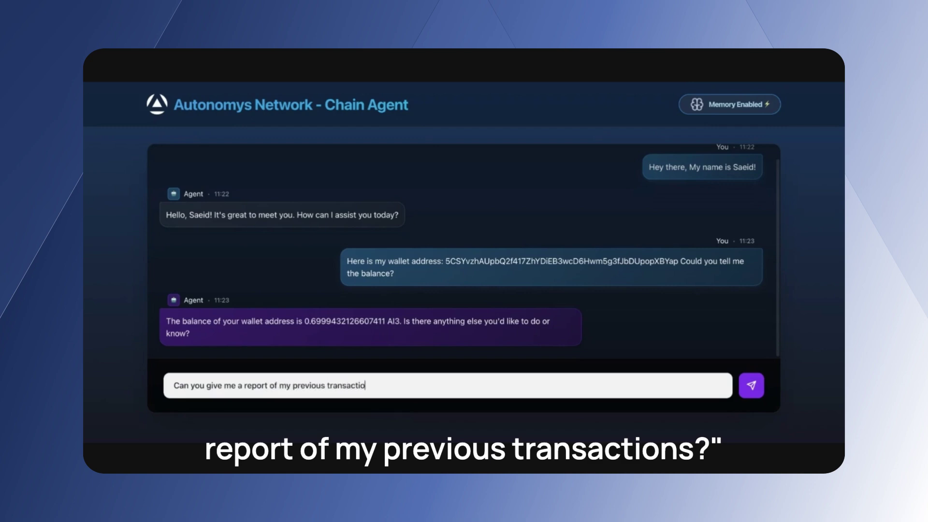
key(Return)
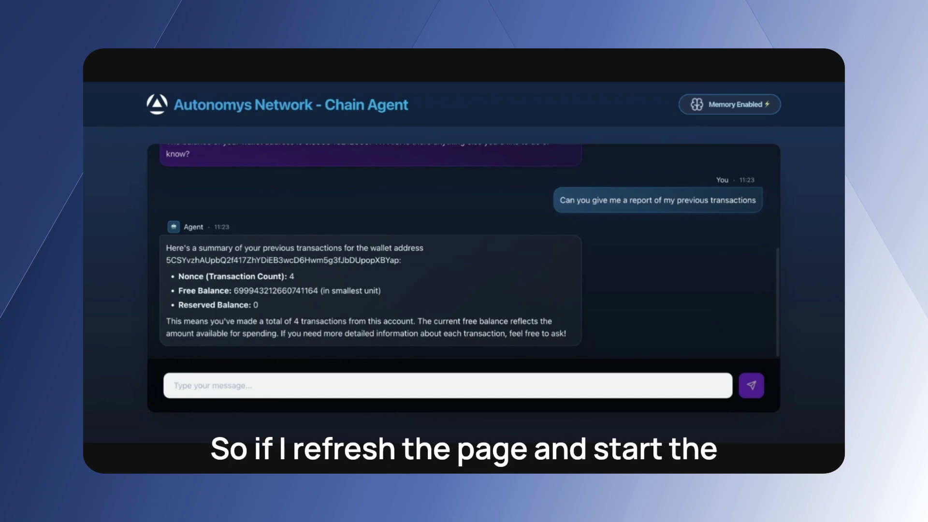
Scroll up and down the refreshed chat to confirm the conversation is empty.
scroll(363, 244, up, 3)
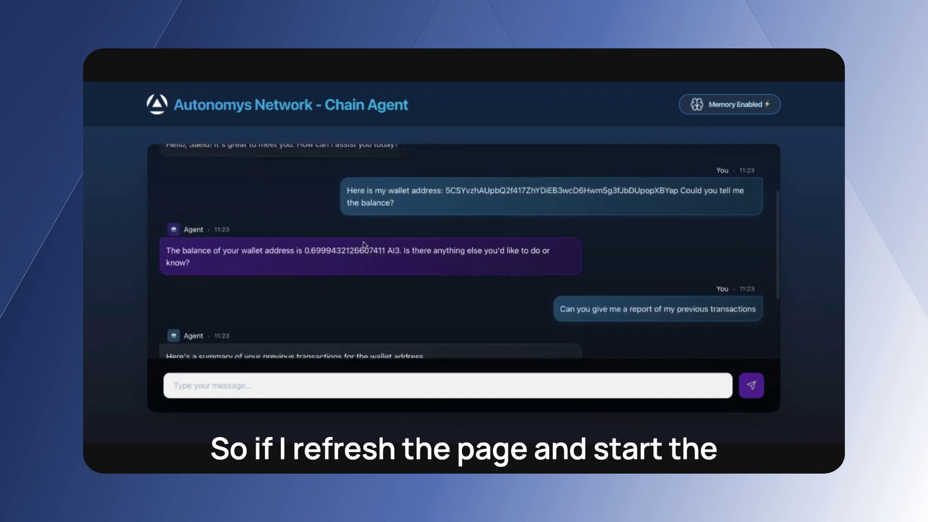
scroll(363, 244, up, 2)
scroll(364, 256, down, 4)
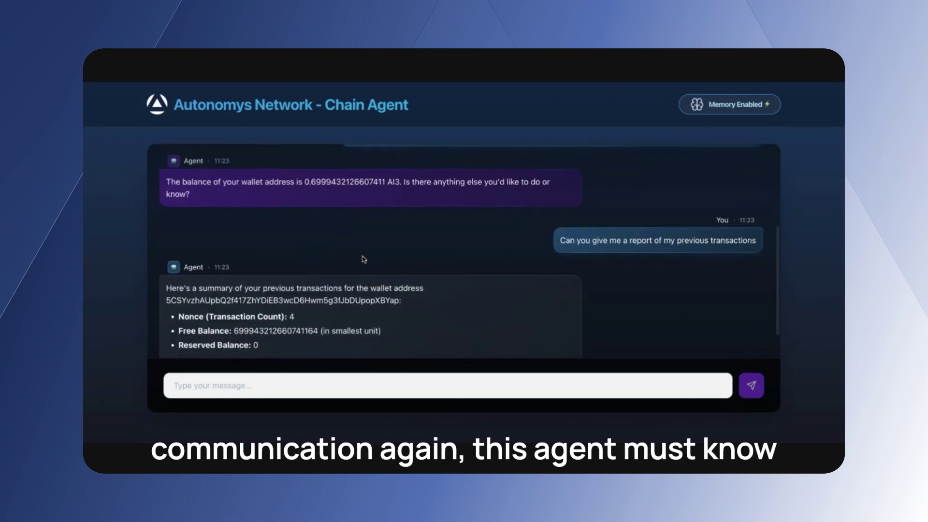
scroll(364, 259, down, 1)
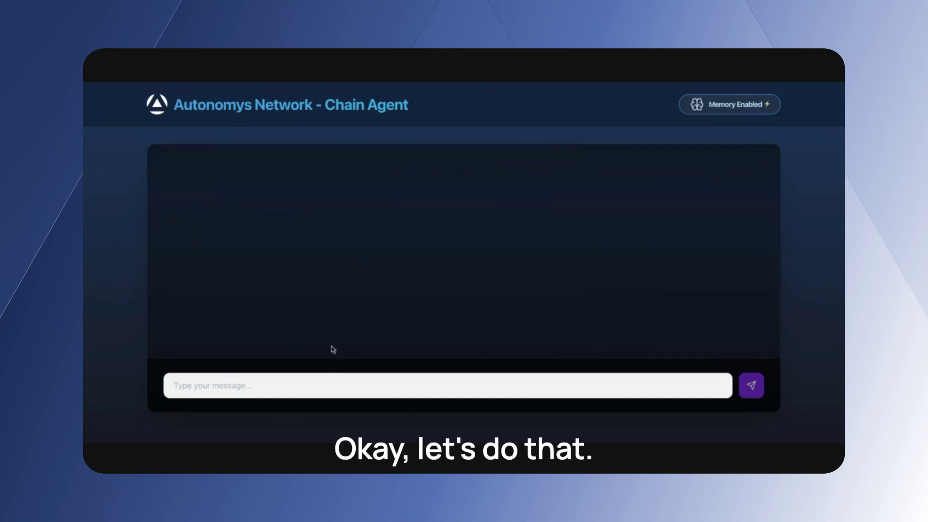
Send the greeting 'Hey there!' to the agent.
click(306, 393)
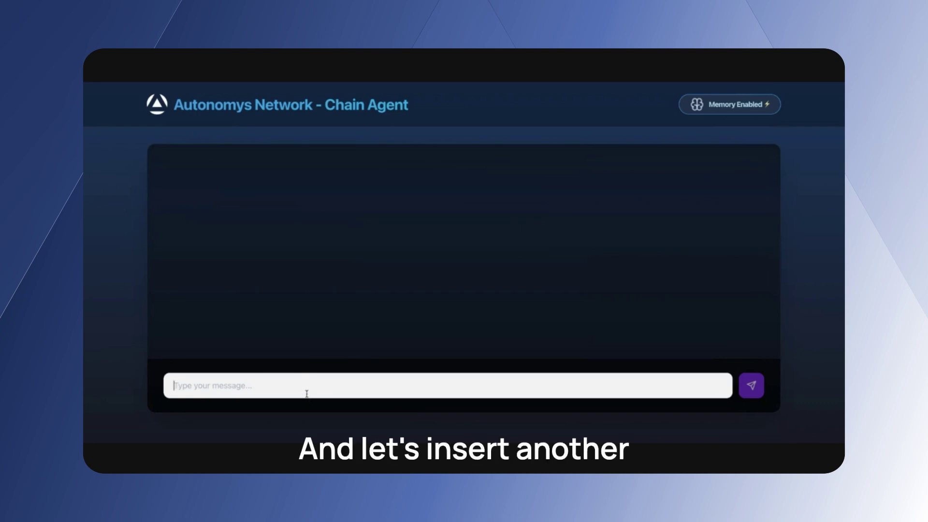
text(Hey th)
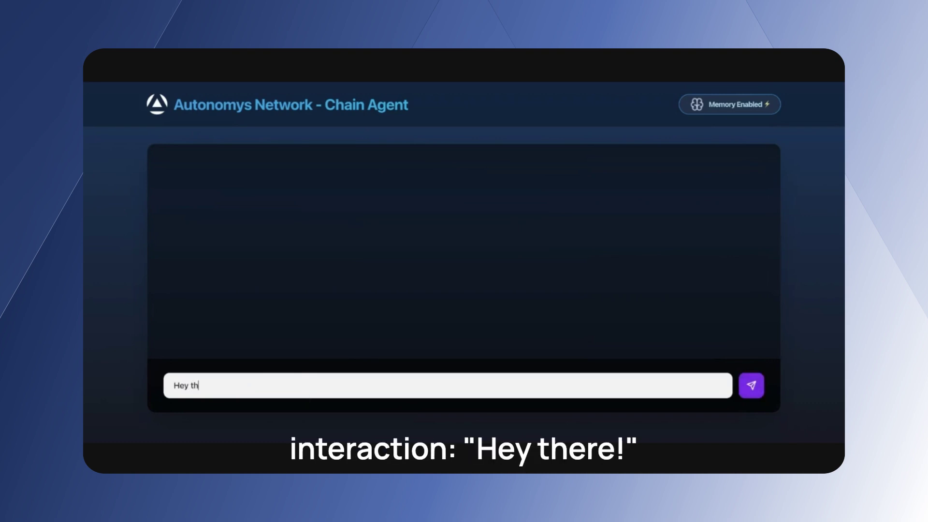
text(ere!)
key(Return)
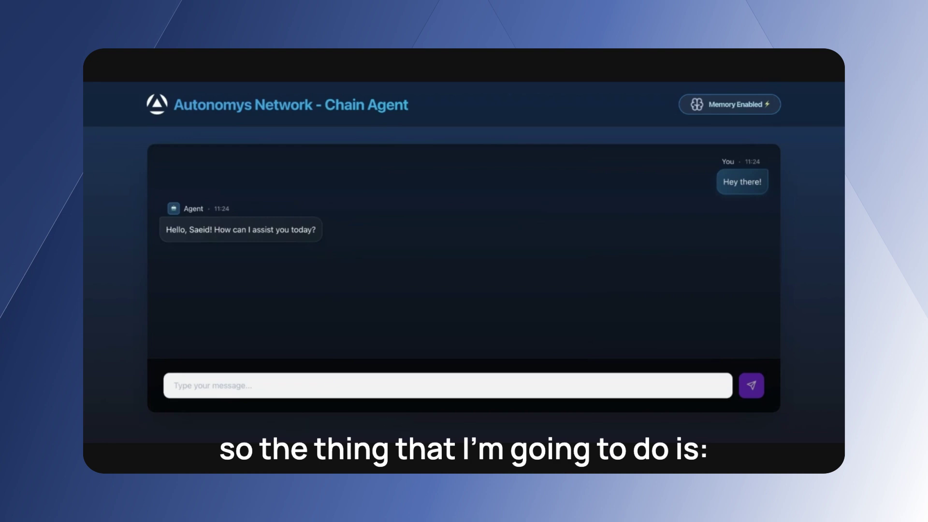
Ask 'Can you tell me my wallet address?' so the agent recalls it from memory.
click(270, 386)
text(Can you tell my)
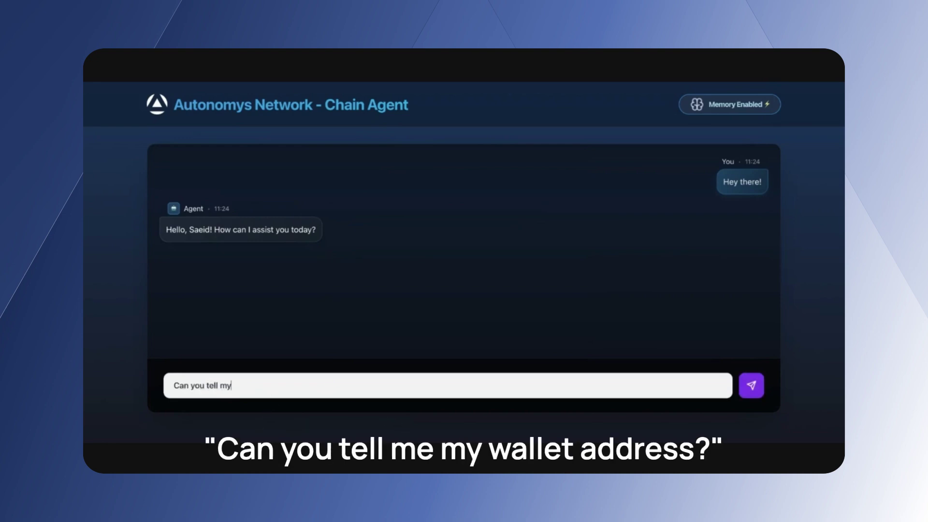
key(BackSpace)
text(e my wallet address?)
key(Return)
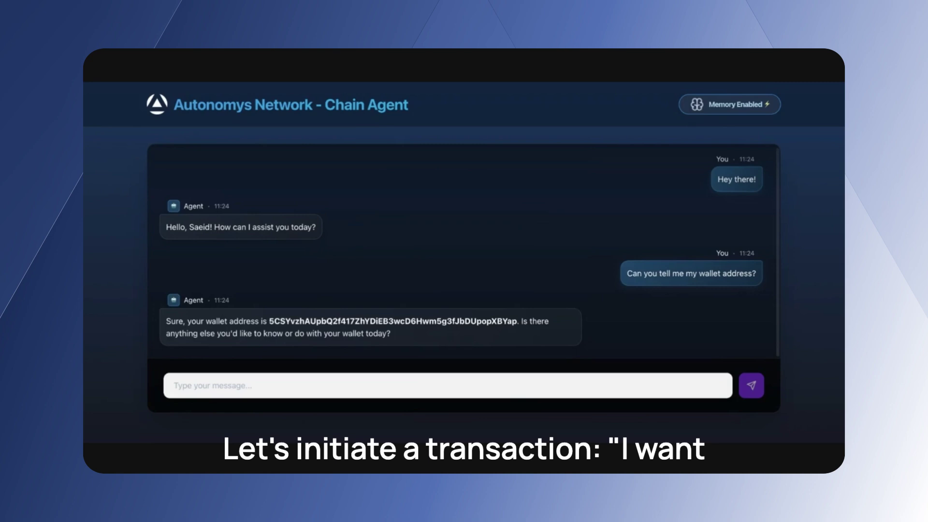
Request sending 0.1 AI3 to your friend's wallet, pasting the friend's address.
click(517, 384)
text(I want)
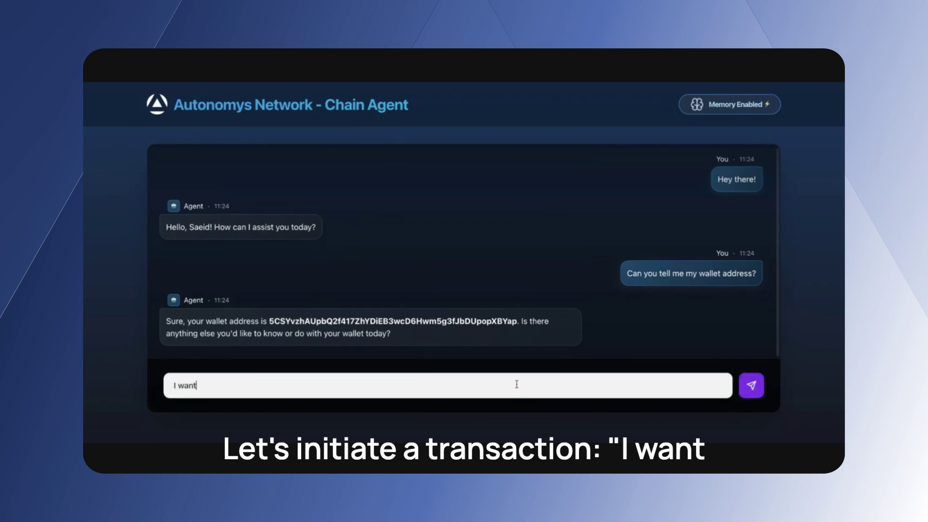
text( to send 0.1)
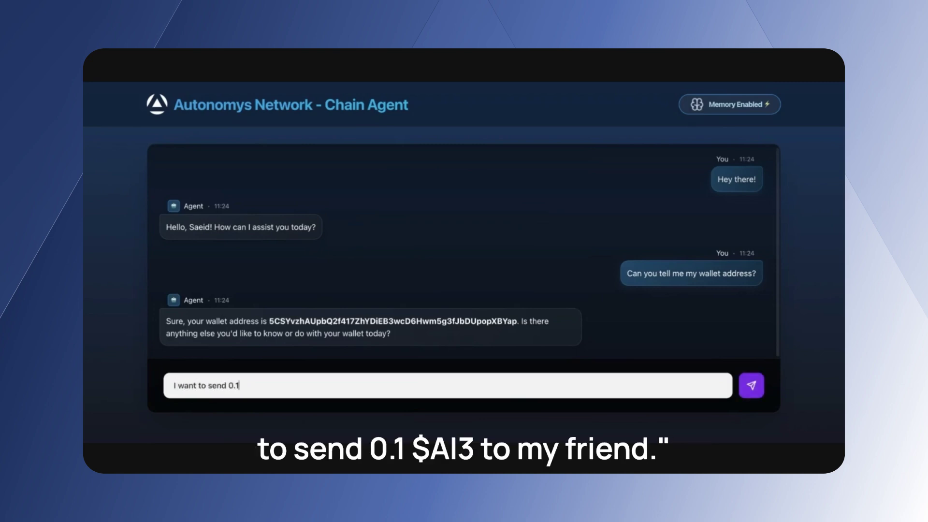
text( AI3 to my freidn)
key(BackSpace)
key(BackSpace)
key(BackSpace)
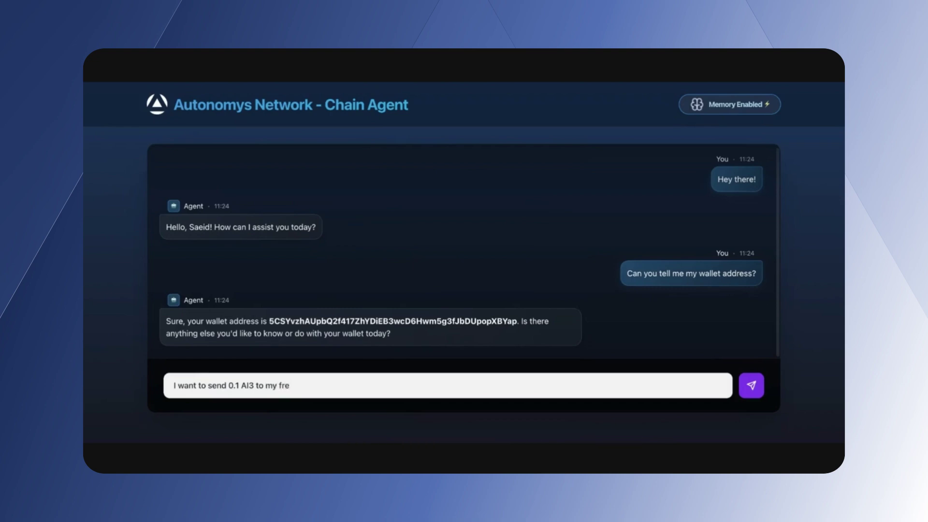
text(iend wallet:)
text(5CtxhwLxHKyNqyZFABFtcRYmVPyq97yqznCD1nNdtorStYh8)
key(Return)
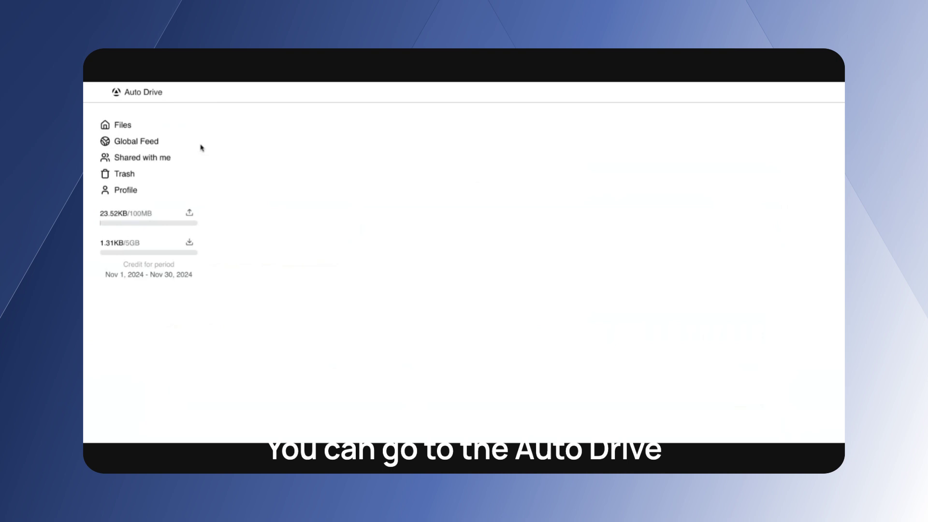
Search Auto Drive for summary-diff1732217149944.json, open the match, and download it.
click(281, 195)
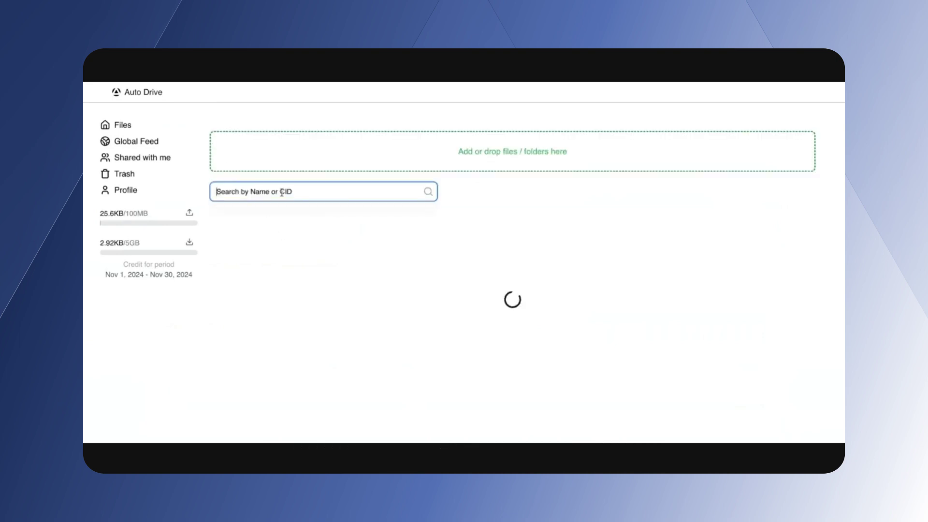
key(ctrl+v)
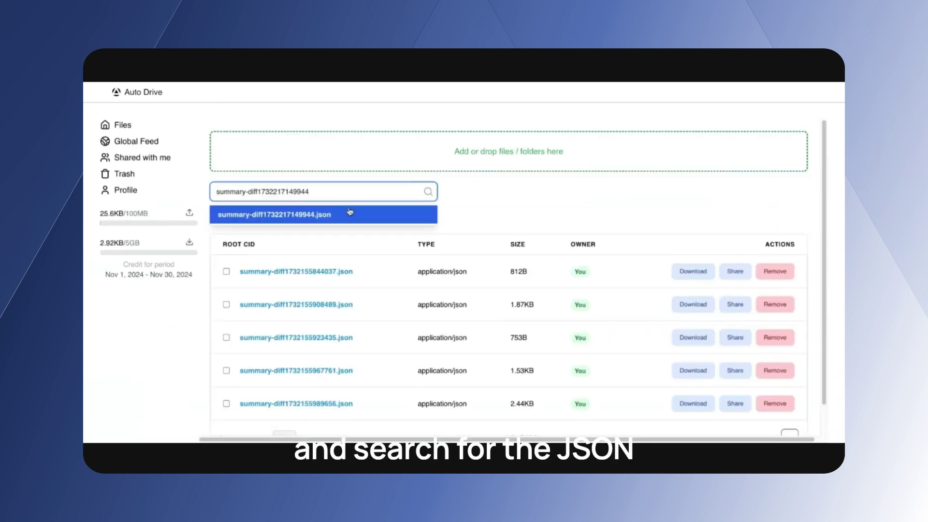
click(349, 211)
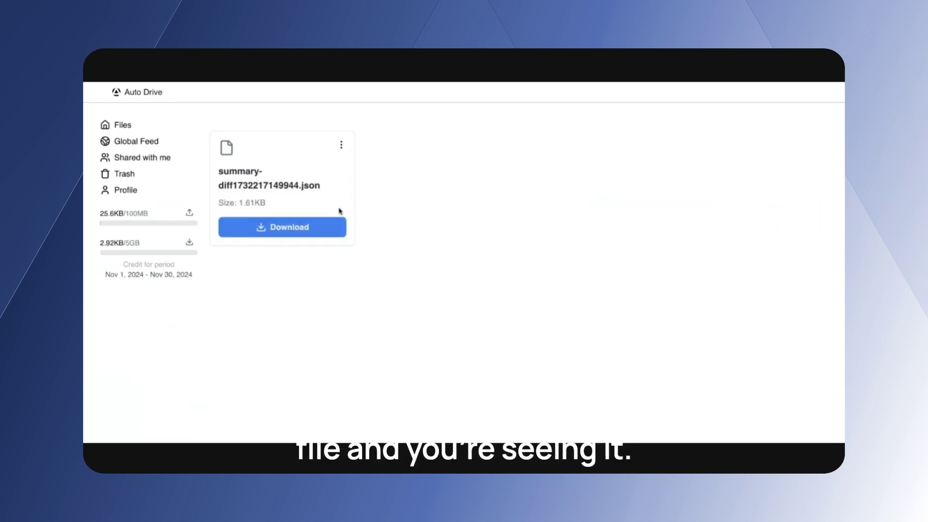
click(307, 225)
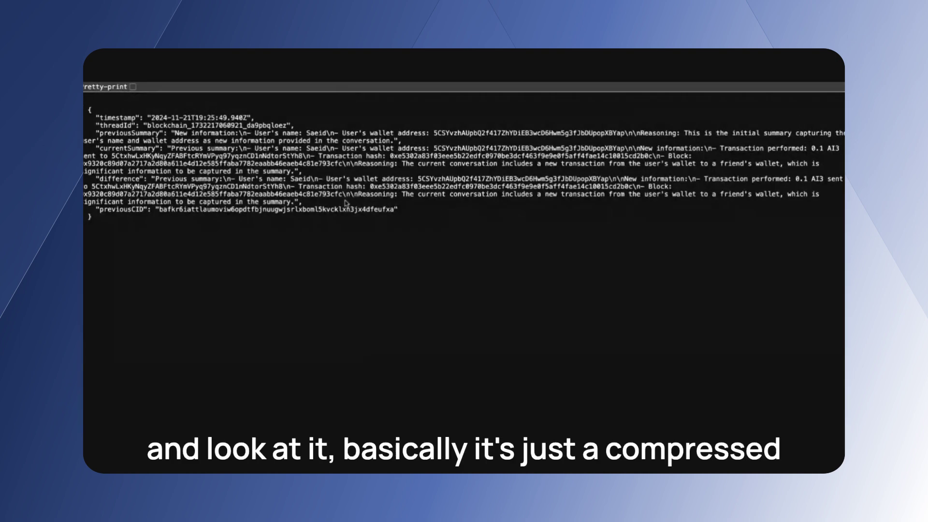
Highlight the 0.1 amount in currentSummary and the previousCID value in the JSON.
drag(398, 214, 373, 221)
click(373, 222)
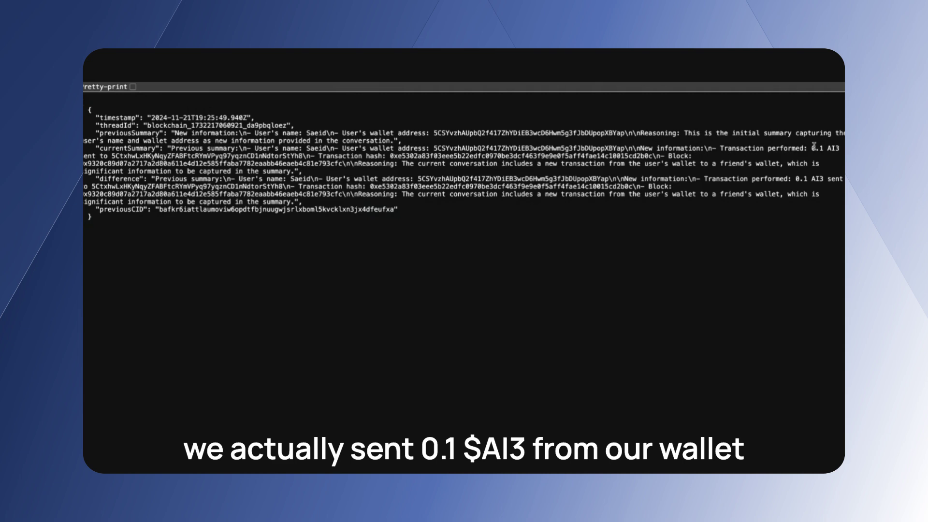
drag(811, 148, 822, 145)
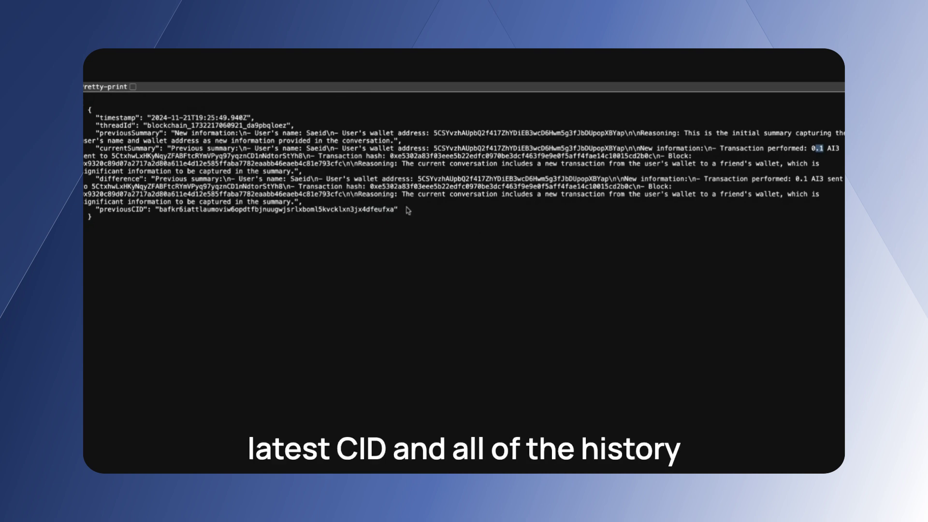
drag(408, 211, 340, 209)
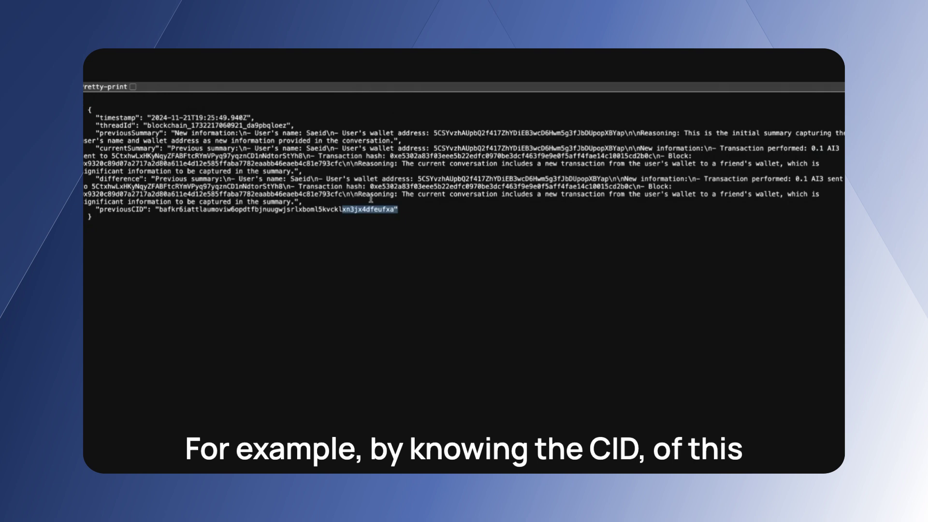
click(397, 211)
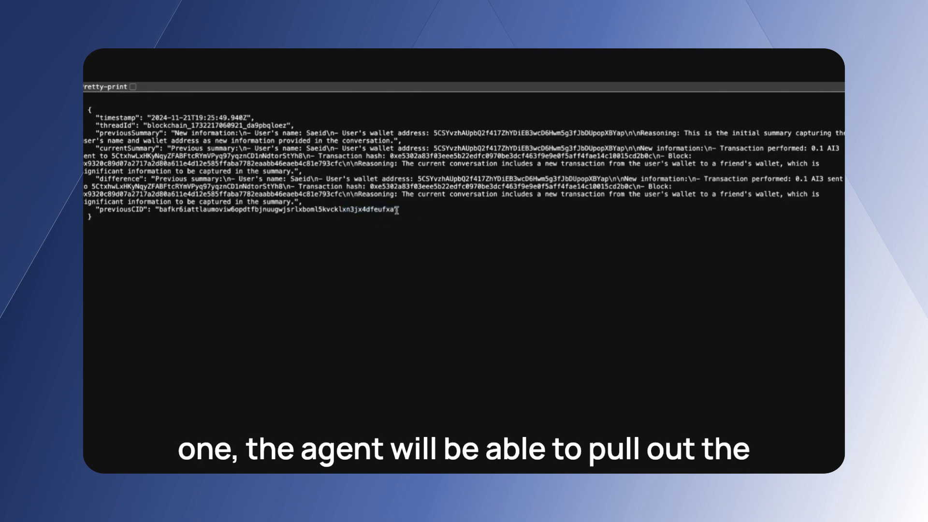